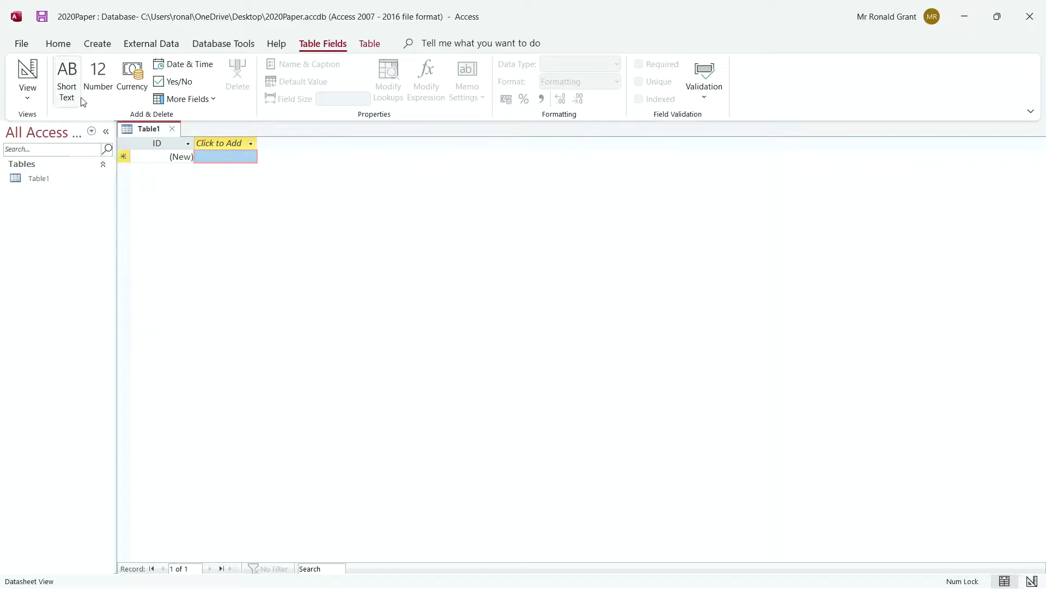
Create a new blank Table2 and close the unsaved Table1 so Table2 is the only table
left_click(95, 43)
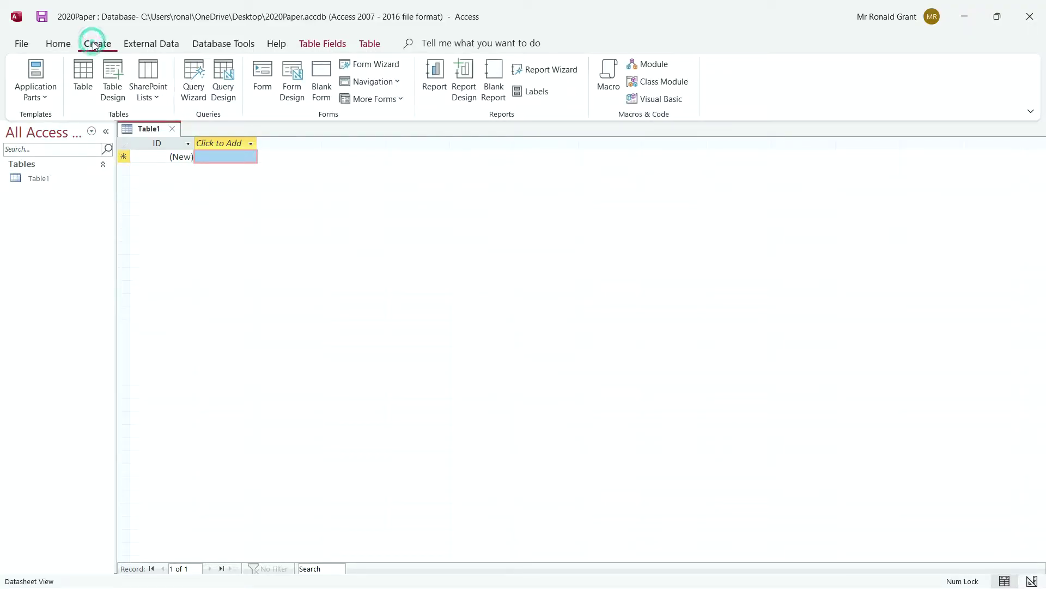
left_click(79, 75)
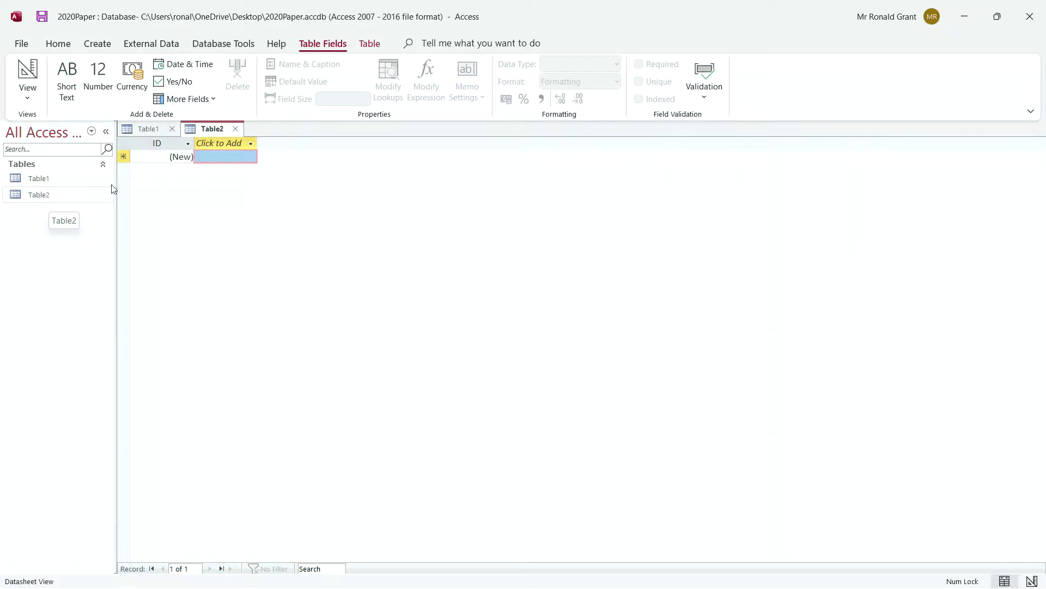
left_click(147, 129)
left_click(202, 131)
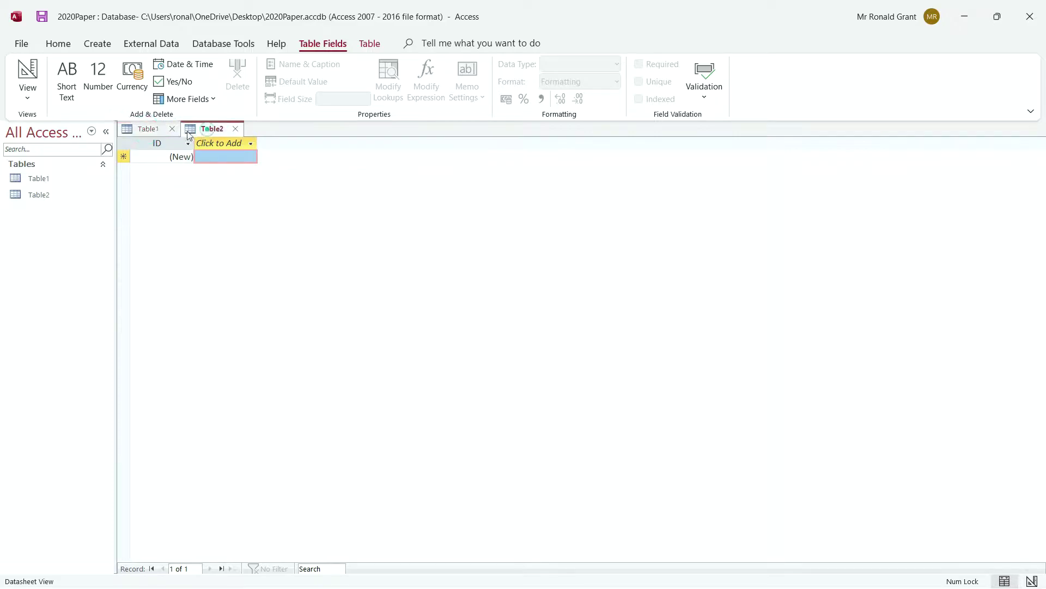
left_click(150, 129)
left_click(208, 131)
left_click(142, 131)
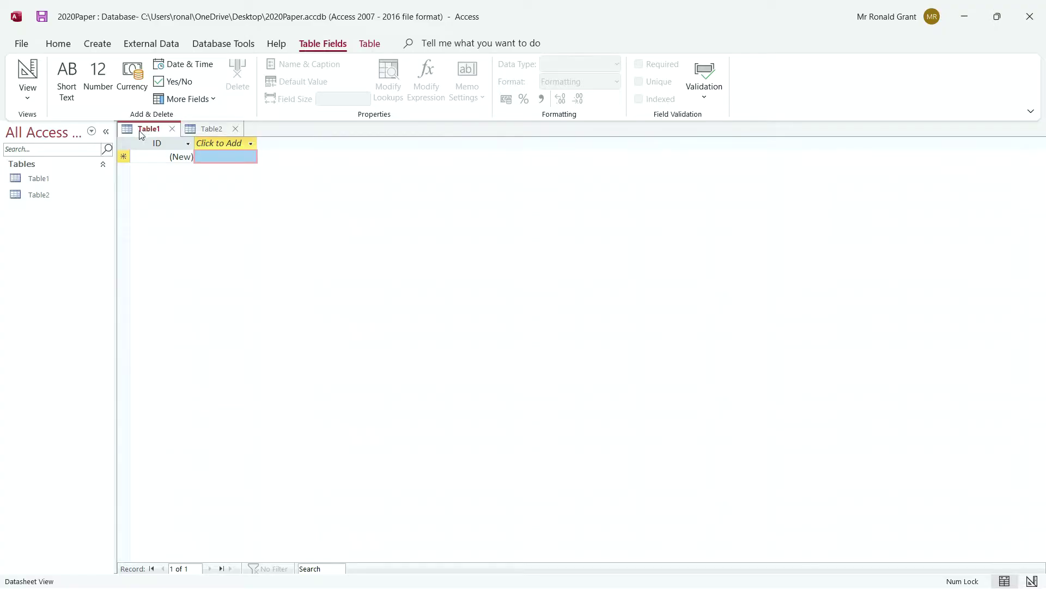
left_click(172, 130)
Pick Design View for Table2 from the View list, bringing up the Save As prompt
left_click(28, 98)
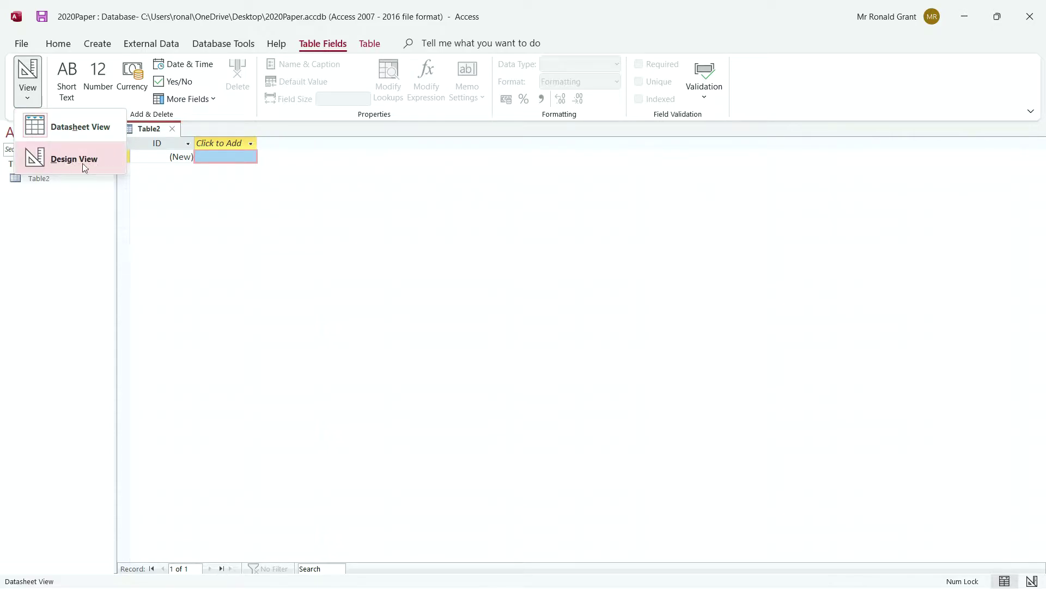
left_click(43, 224)
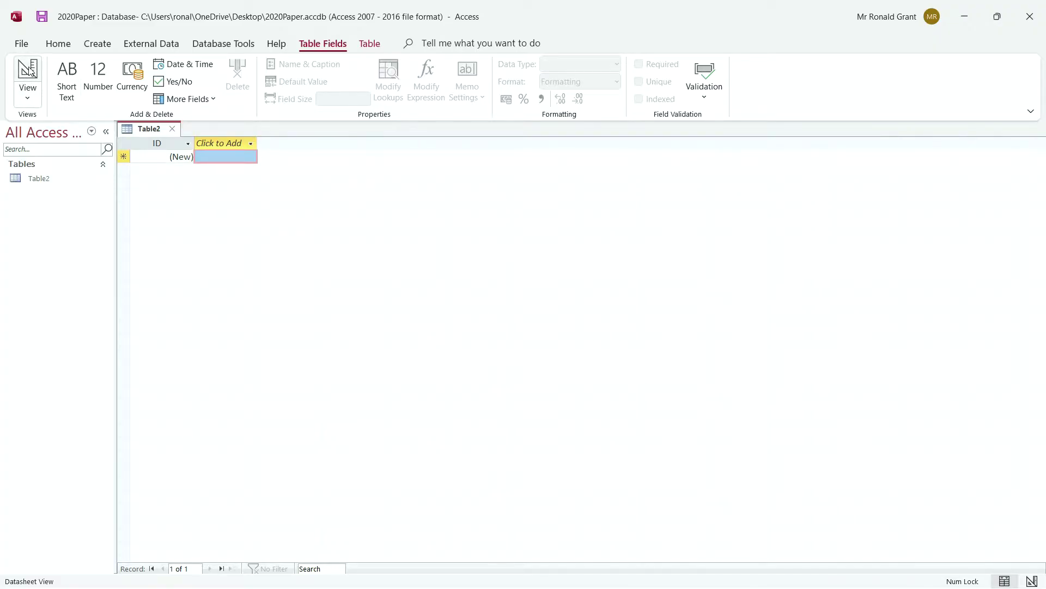
left_click(27, 97)
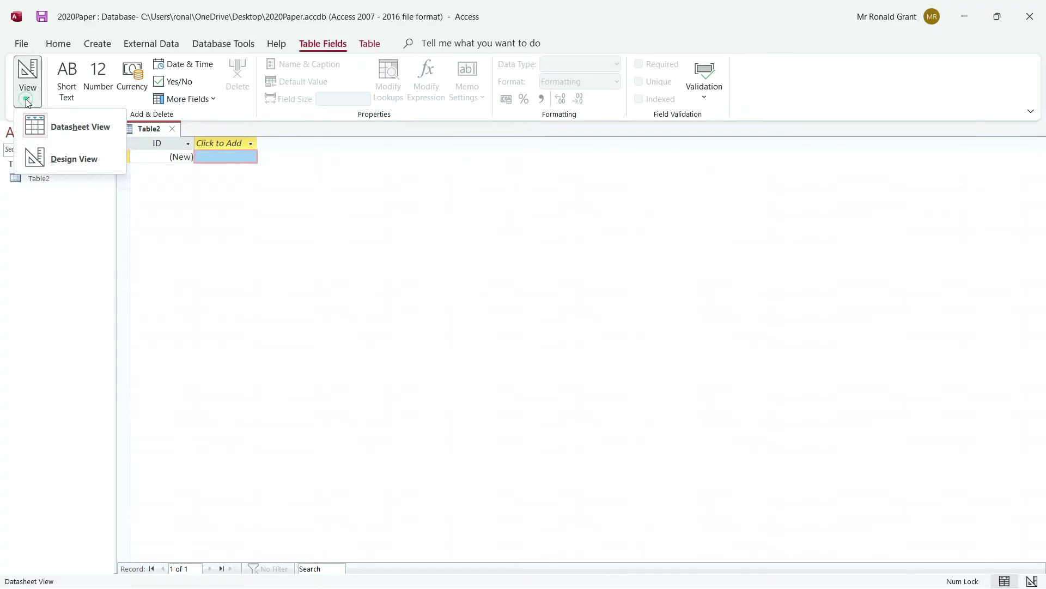
left_click(71, 157)
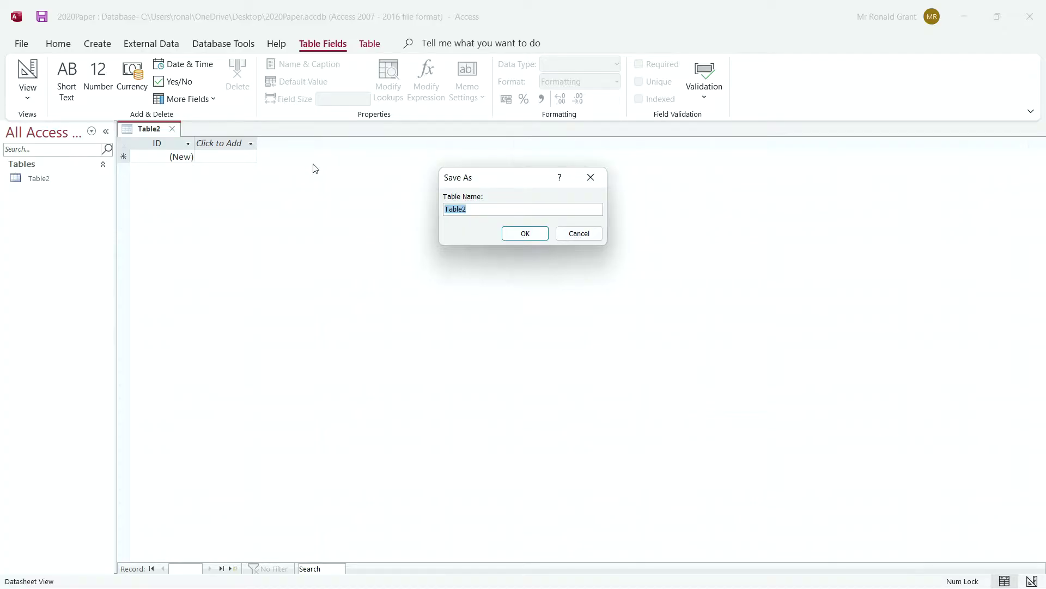
Save the table as CustomerTable, then bring up the PowerPoint slide of planned fields
left_click_drag(484, 177, 413, 174)
type("Customer")
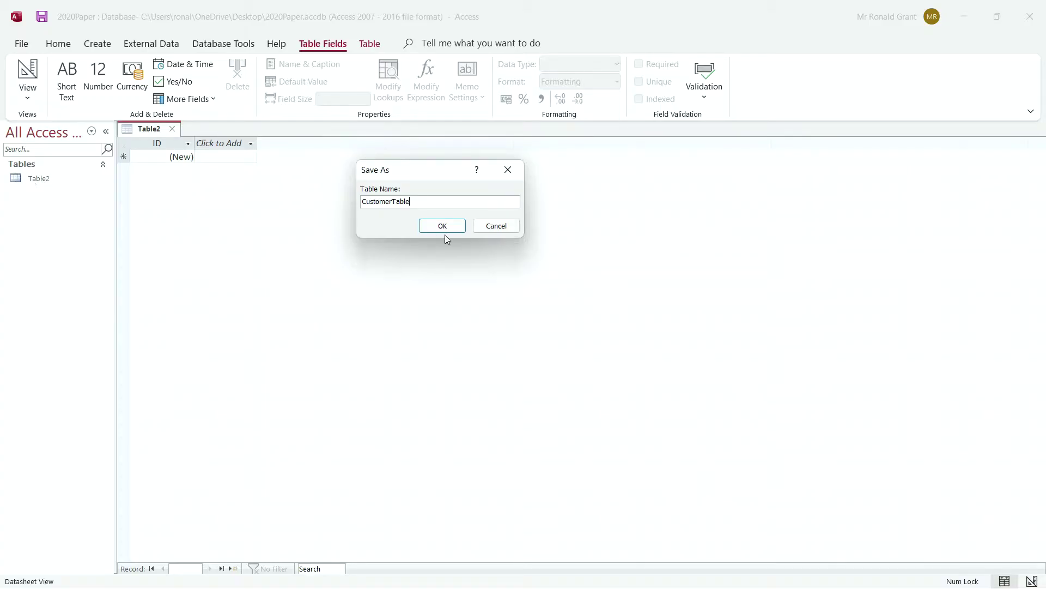
double_click(417, 200)
left_click(425, 201)
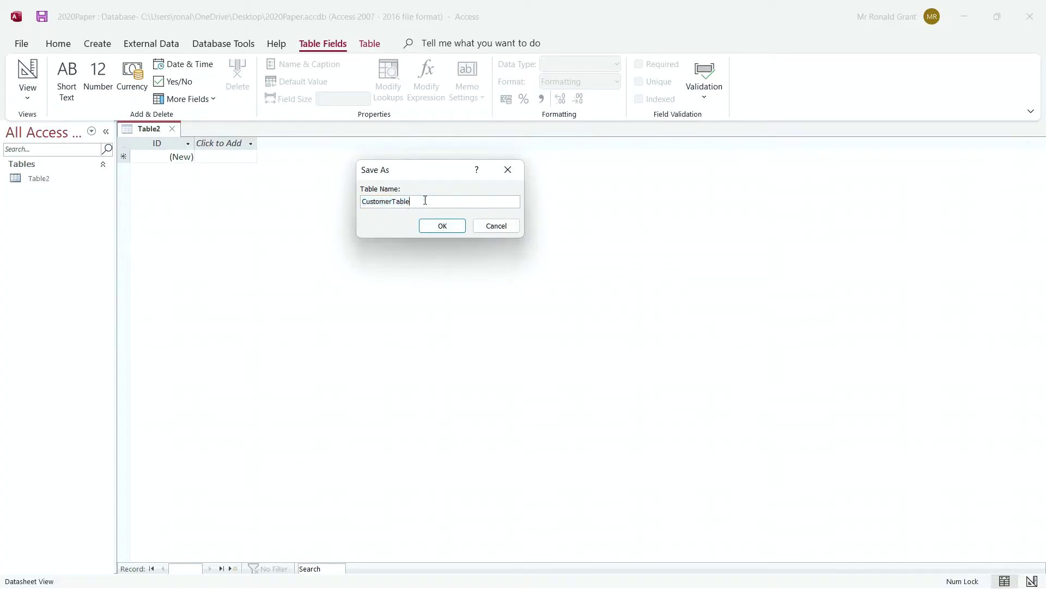
left_click(441, 225)
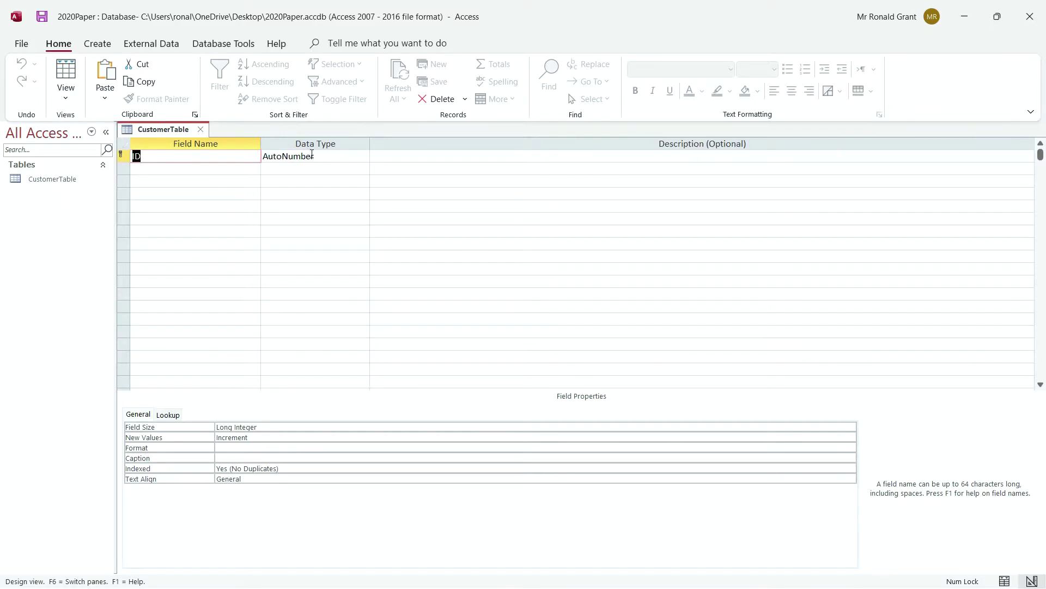
key("alt+Tab")
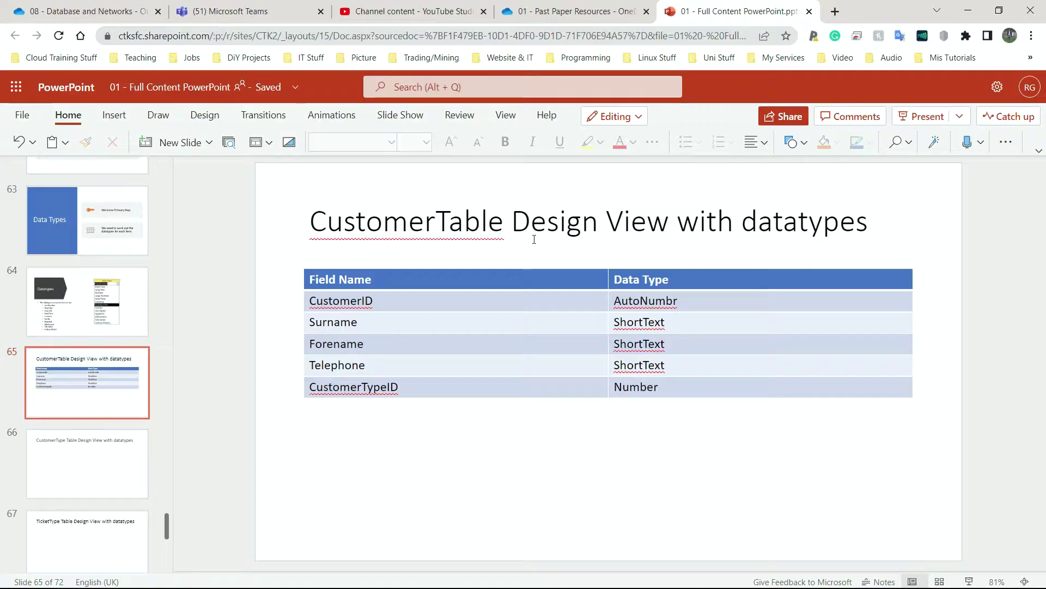
Review the slide's CustomerID, Surname and Telephone rows and their ShortText data types, then return to Access
scroll(120, 332, "up", 3)
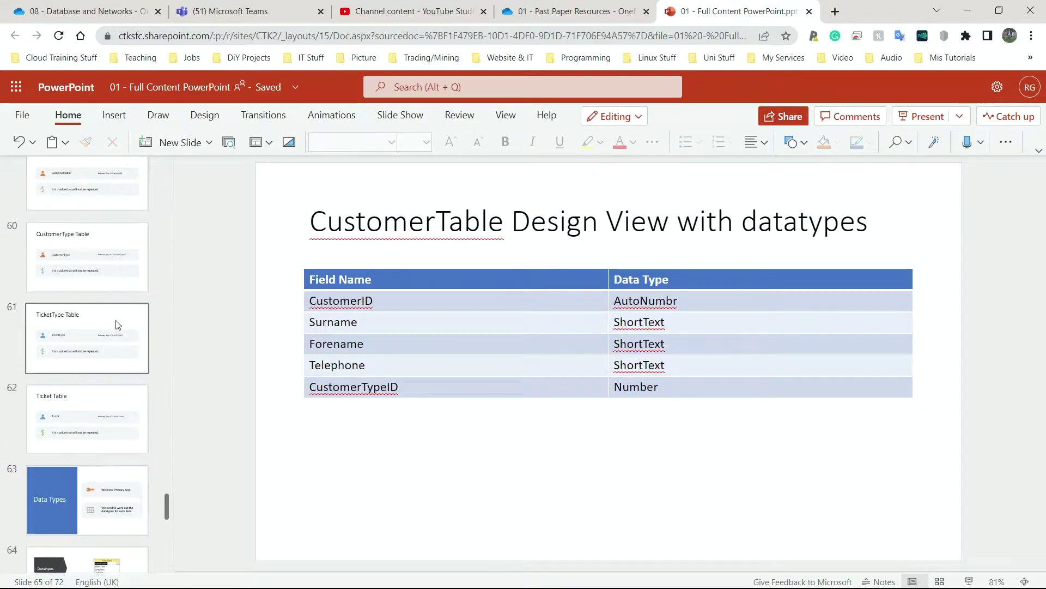
scroll(113, 322, "down", 3)
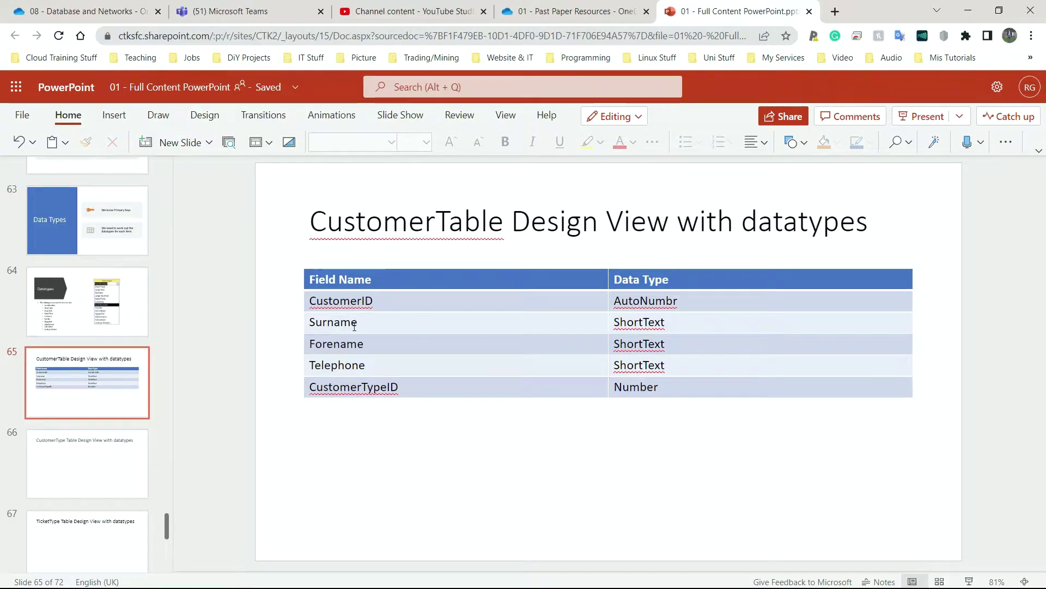
left_click(694, 329)
left_click(369, 304)
left_click(647, 300)
left_click(343, 322)
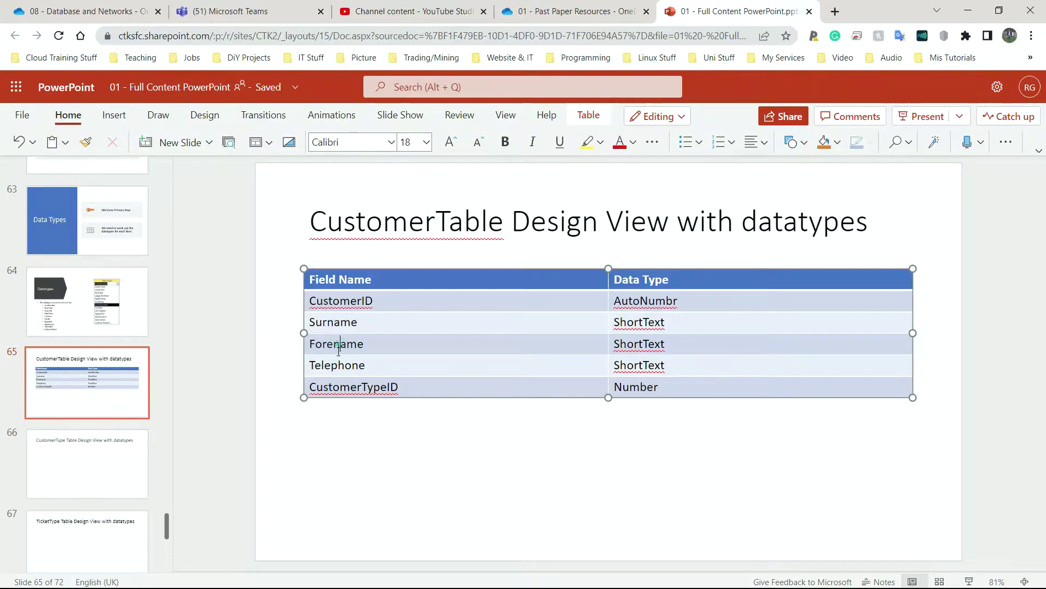
left_click(341, 365)
left_click_drag(632, 336, 654, 367)
left_click(686, 366)
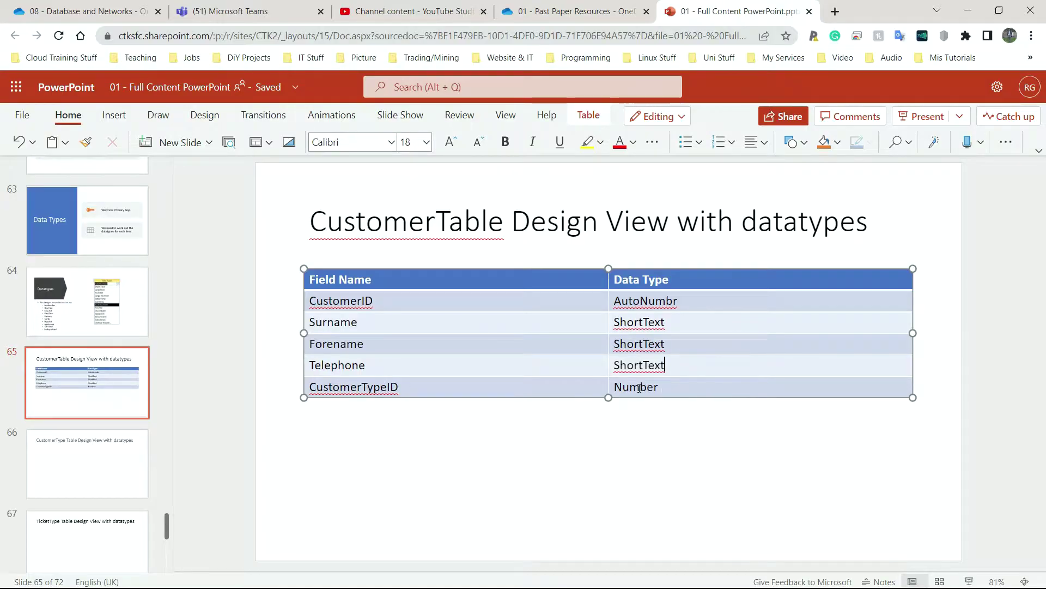
left_click(599, 250)
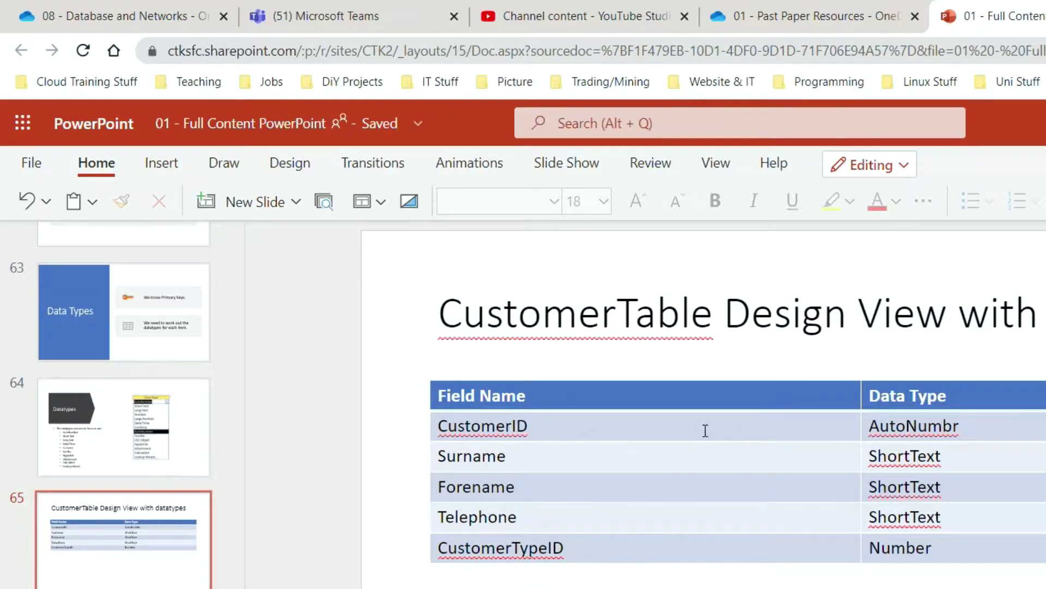
key("alt+Tab")
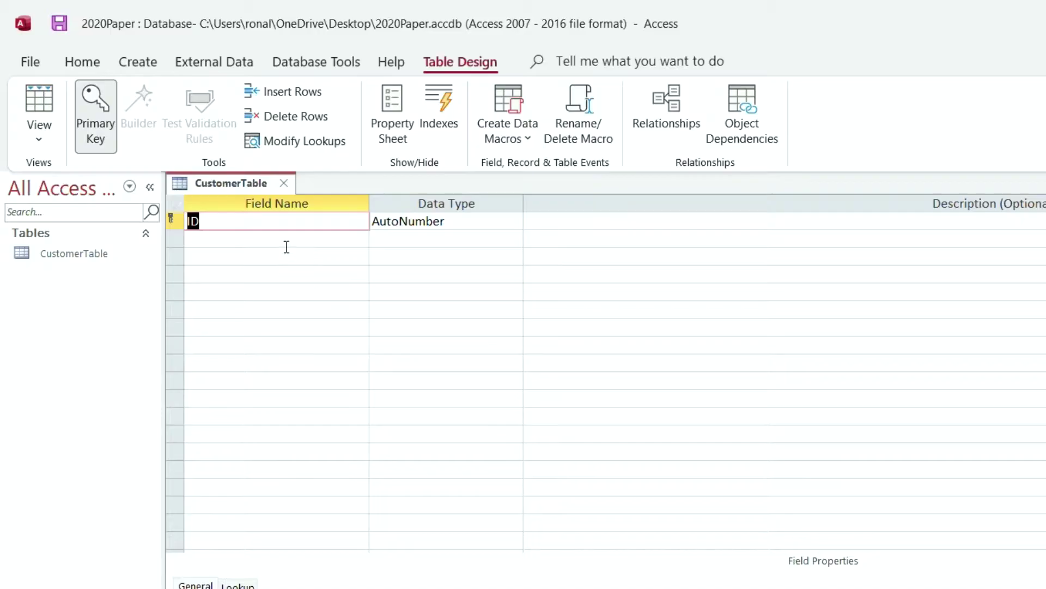
Rename the ID field to CustomerID
left_click(237, 220)
key("Left")
key("Left")
type("Customer")
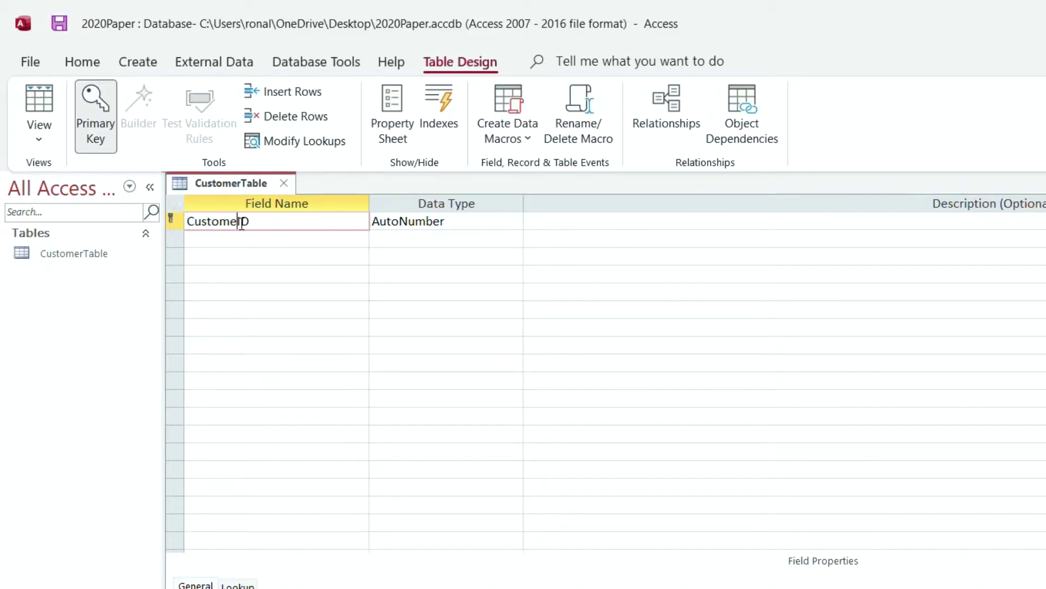
double_click(280, 221)
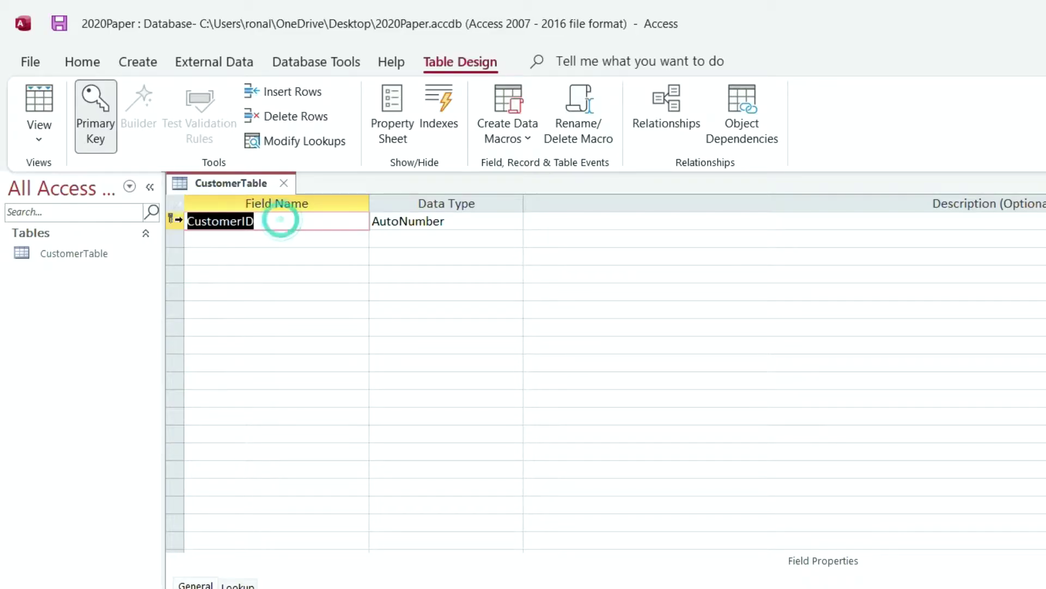
left_click(401, 221)
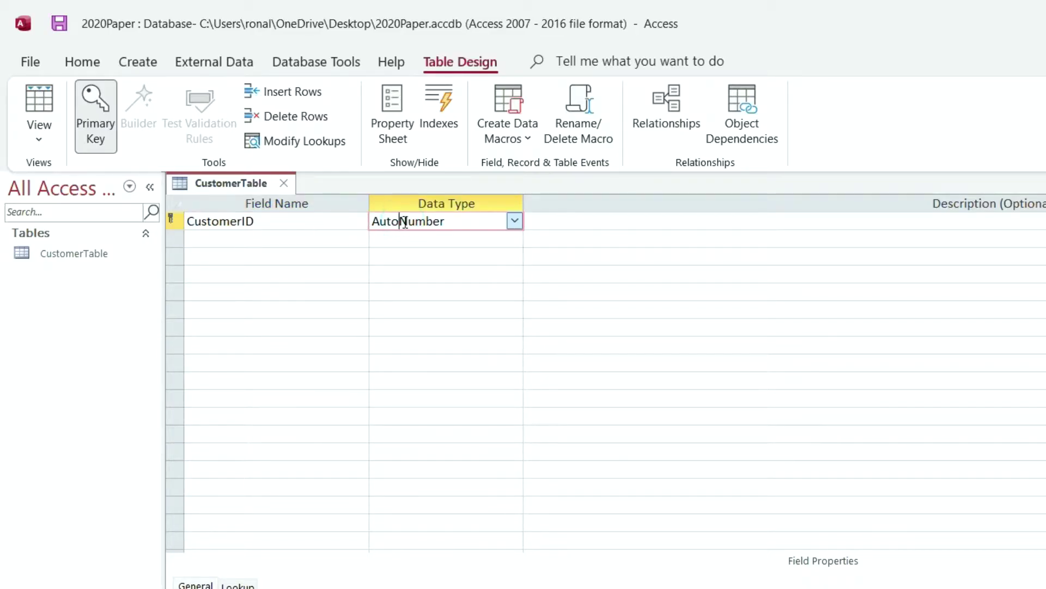
Add Surname as the second field with the Short Text data type
left_click(270, 239)
key("alt+Tab")
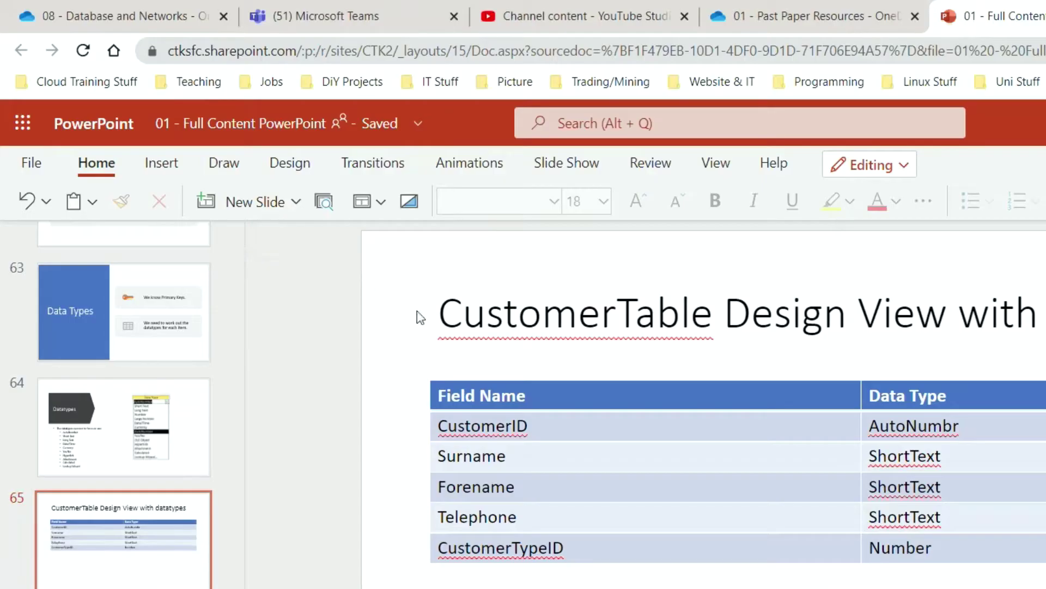
key("alt+Tab")
type("Surname")
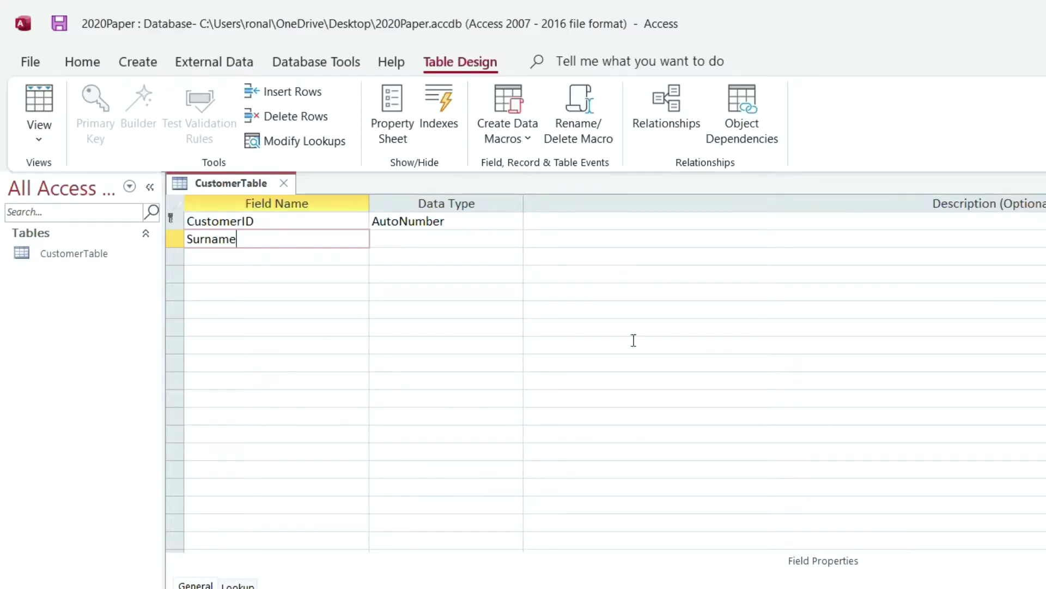
left_click(439, 239)
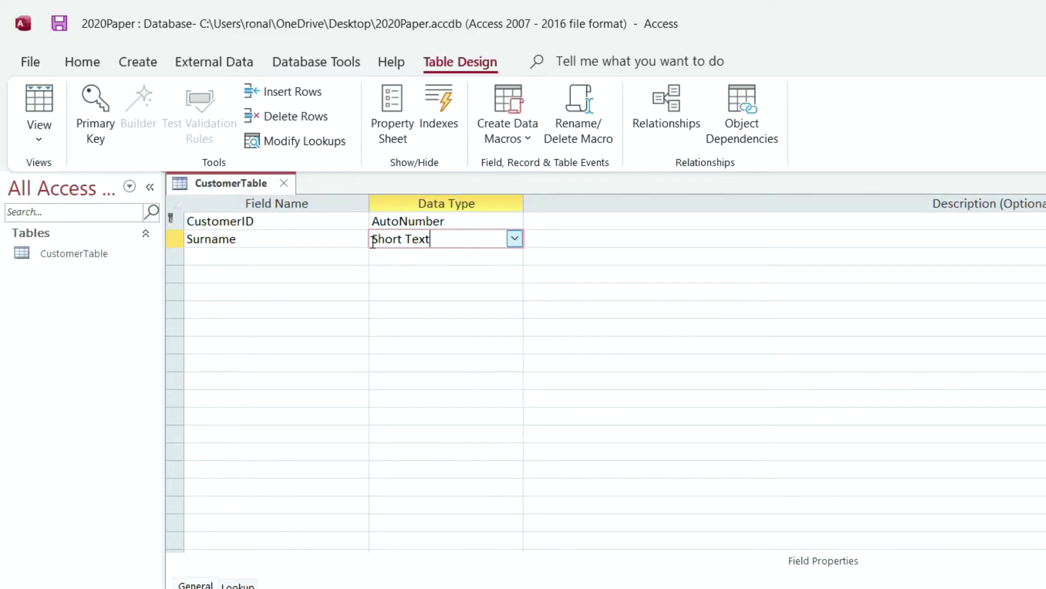
left_click(331, 239)
double_click(253, 238)
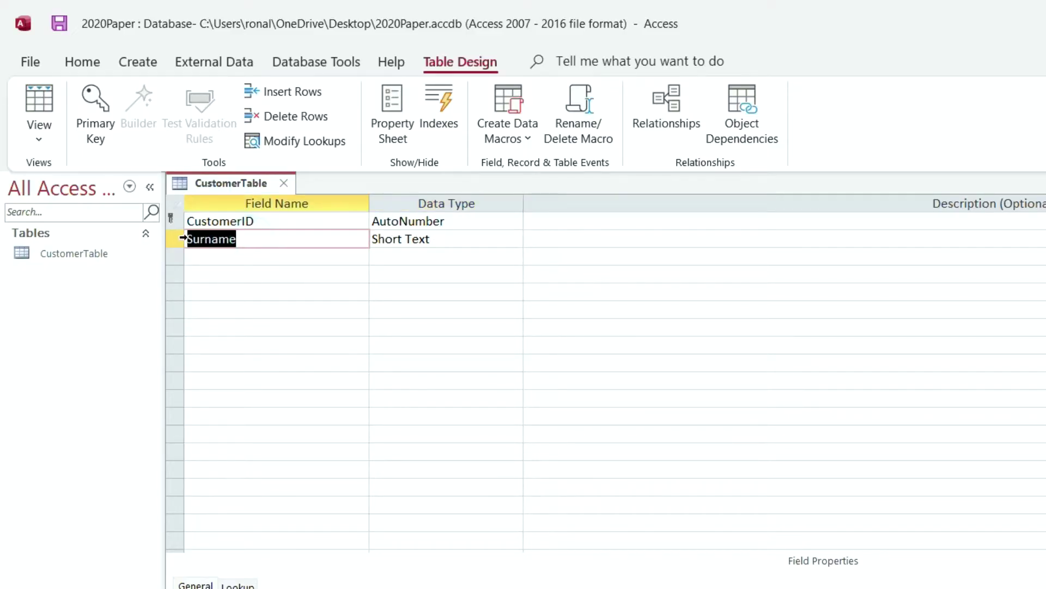
left_click(414, 240)
left_click(414, 240)
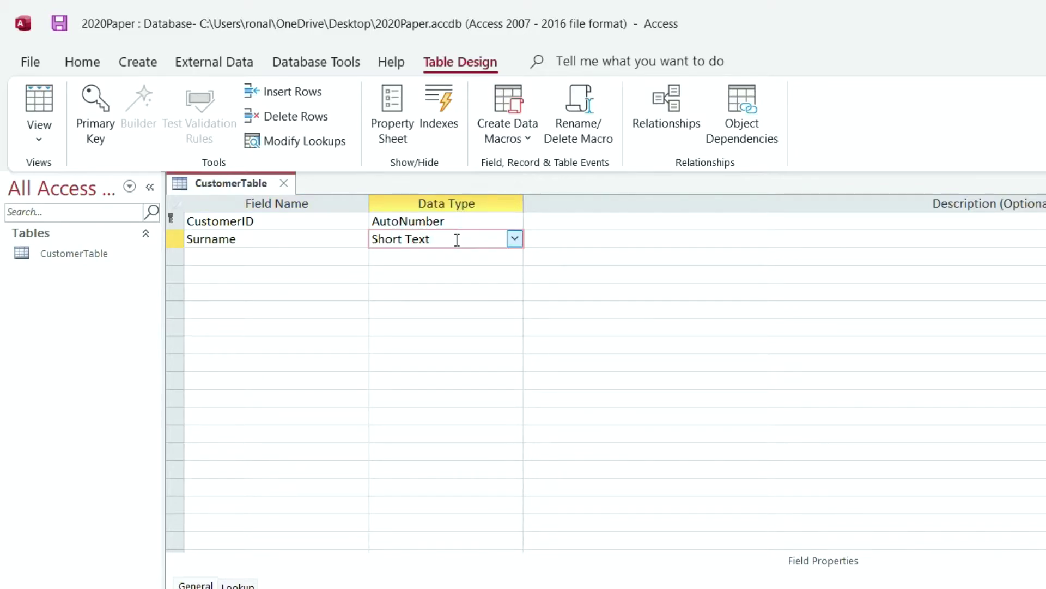
Add Forename and Telephone as Short Text fields in rows three and four
left_click(271, 257)
type("Forename")
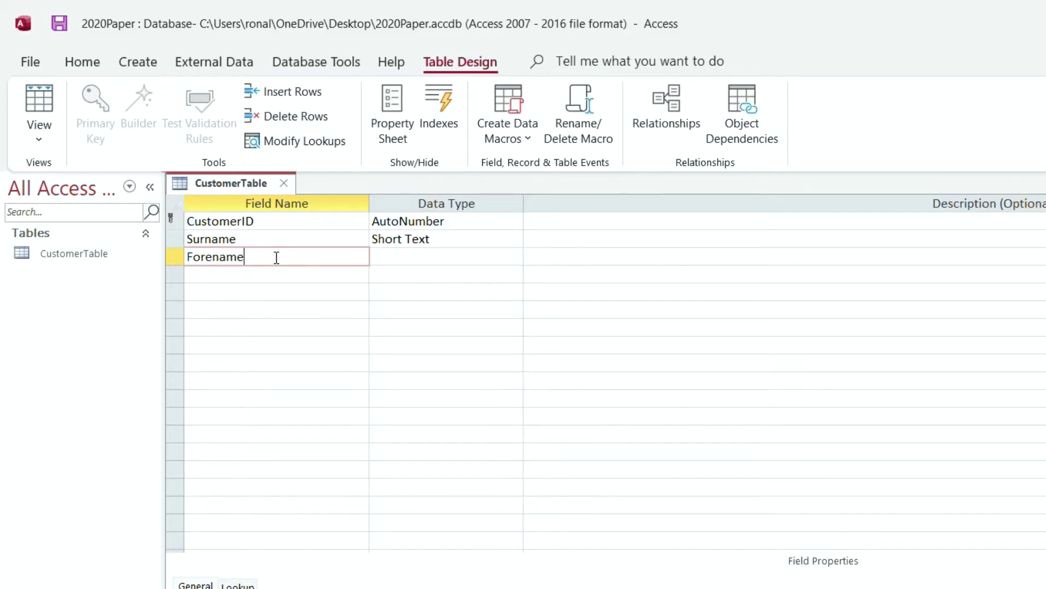
left_click(414, 261)
key("alt+Tab")
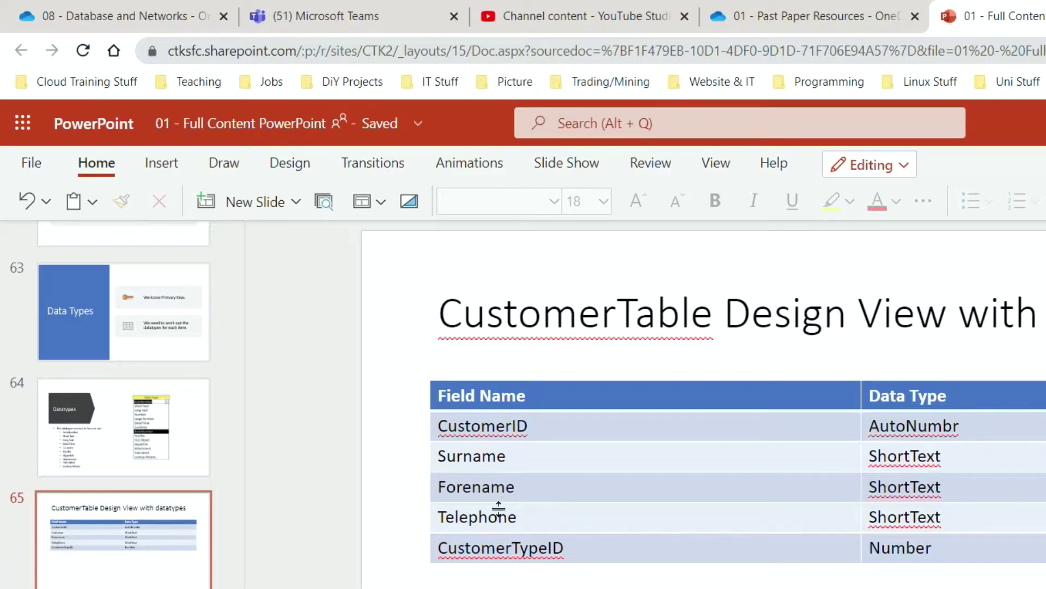
key("alt+Tab")
left_click(227, 276)
type("Telephone")
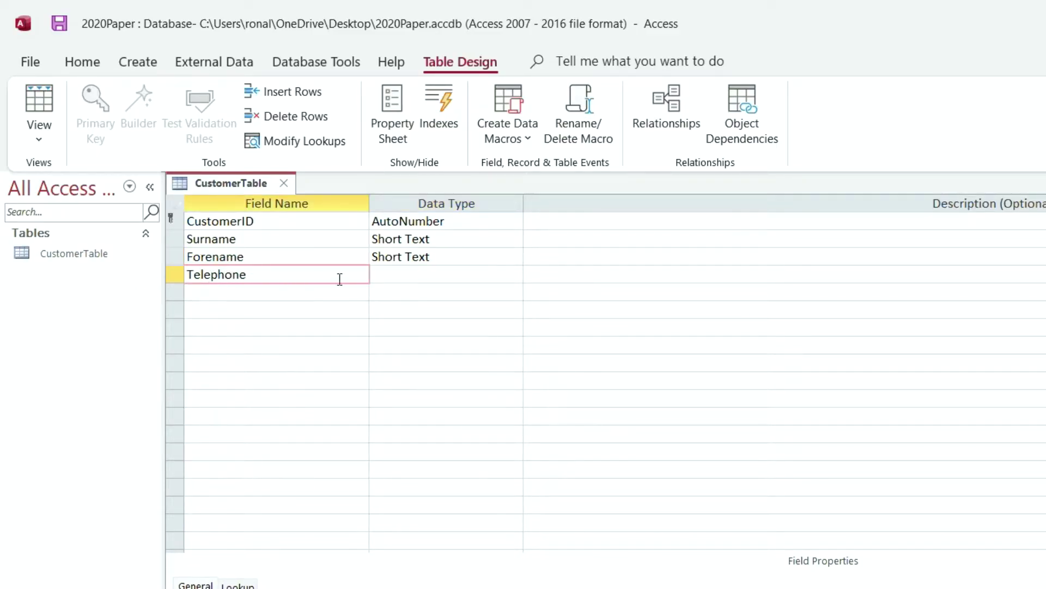
left_click(408, 271)
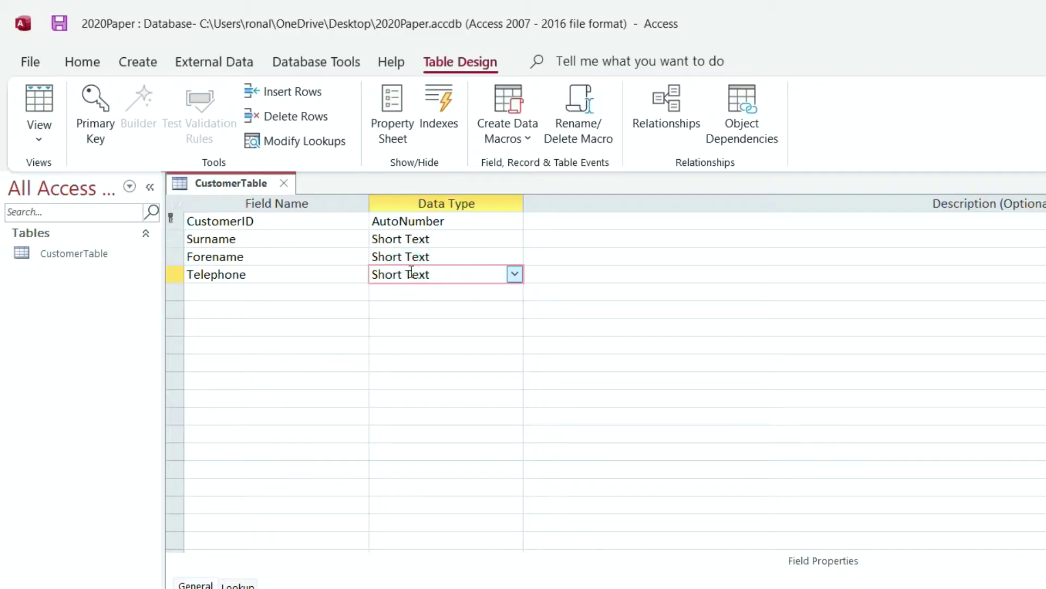
left_click(252, 288)
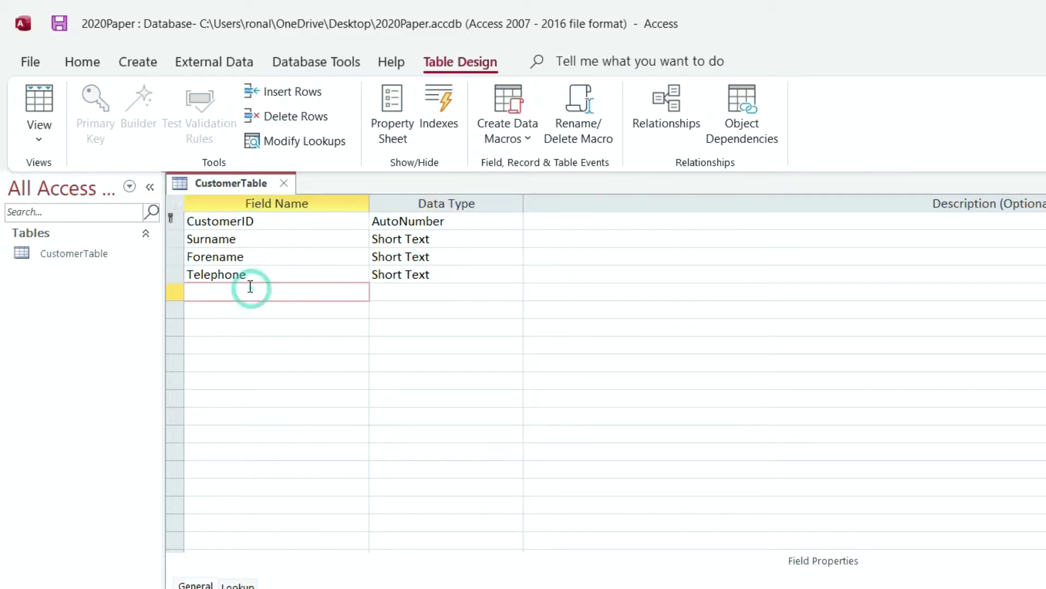
Copy CustomerTypeID from the slide and paste it as the fifth field name
key("alt+Tab")
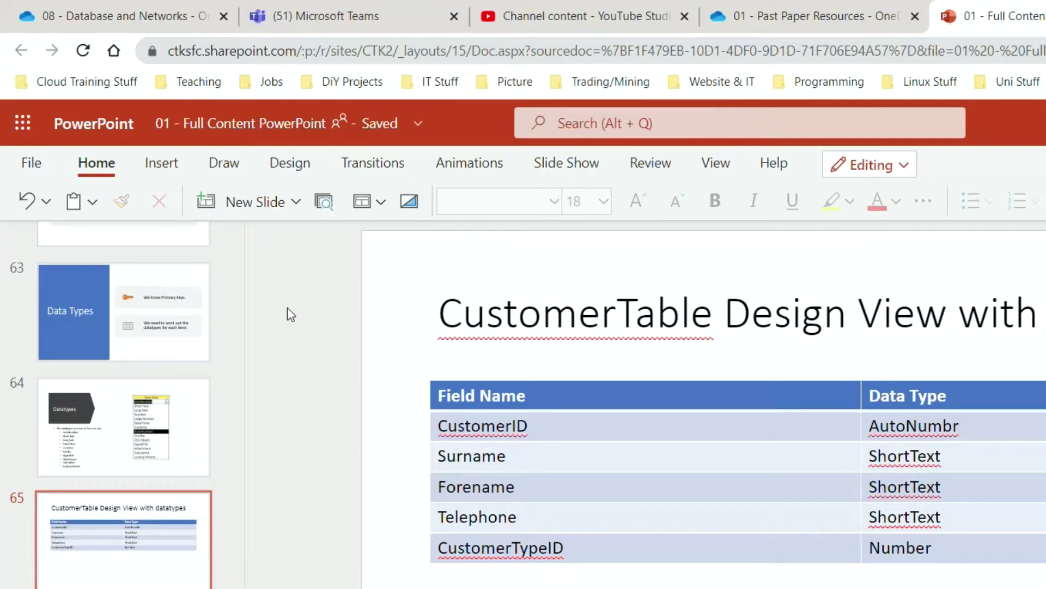
left_click(481, 542)
left_click(532, 545)
left_click_drag(566, 545, 428, 551)
key("ctrl+c")
key("alt+Tab")
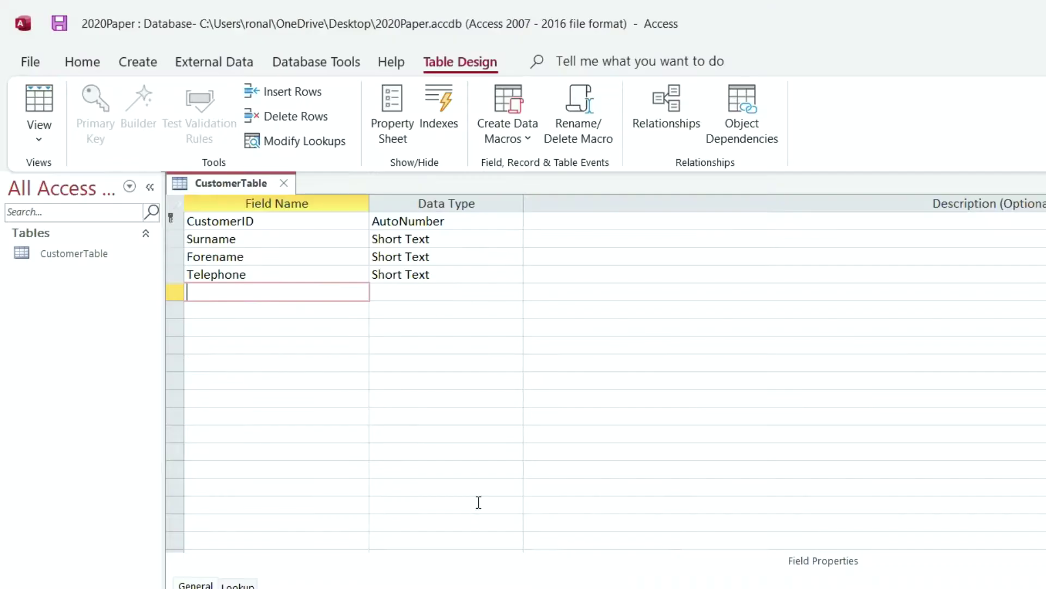
left_click(240, 294)
key("ctrl+v")
Set CustomerTypeID's data type to Number
left_click(383, 295)
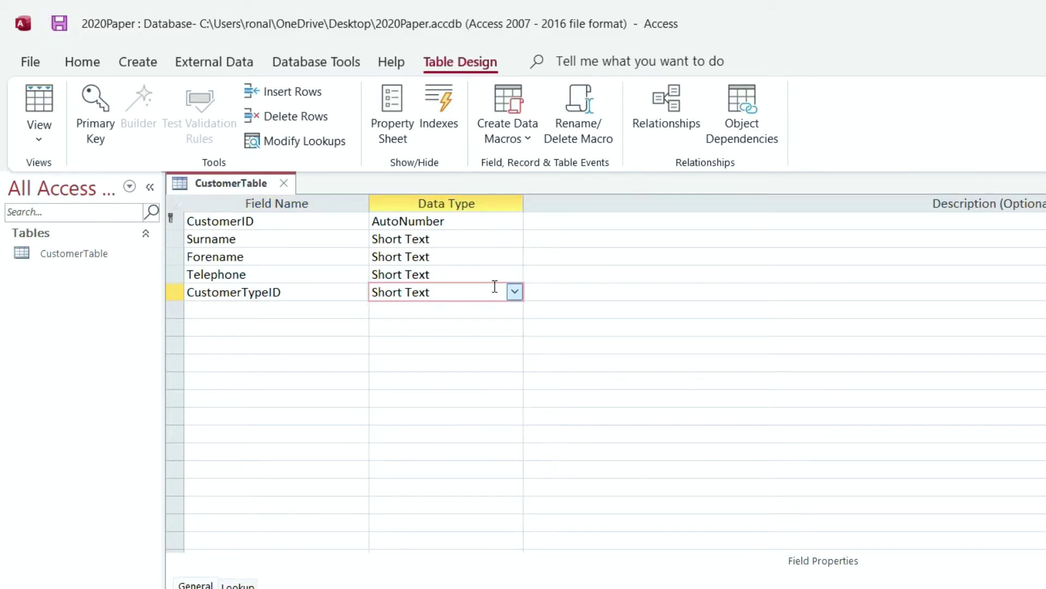
key("alt+Tab")
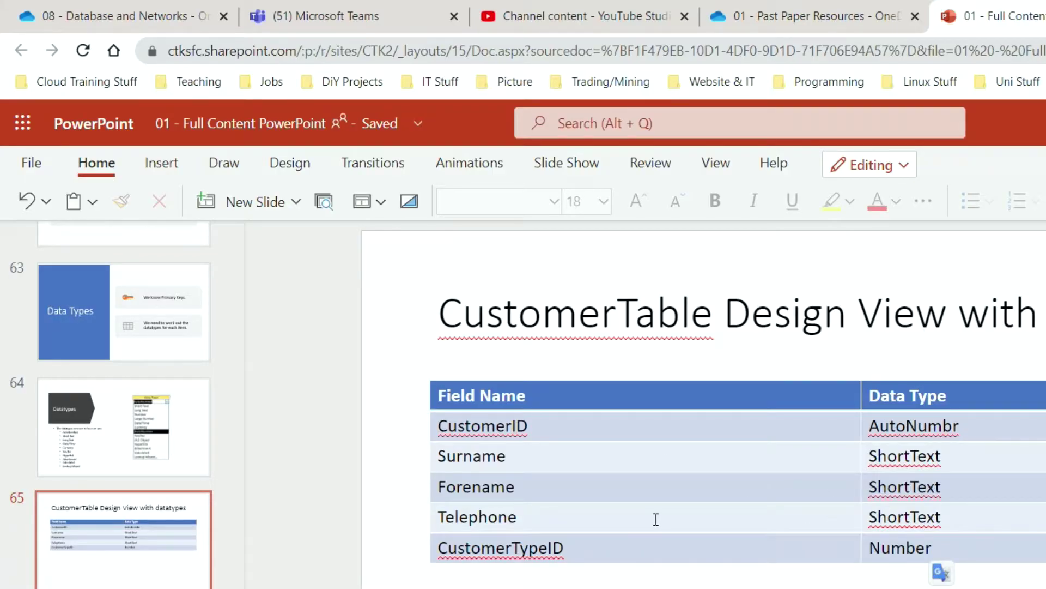
key("alt+Tab")
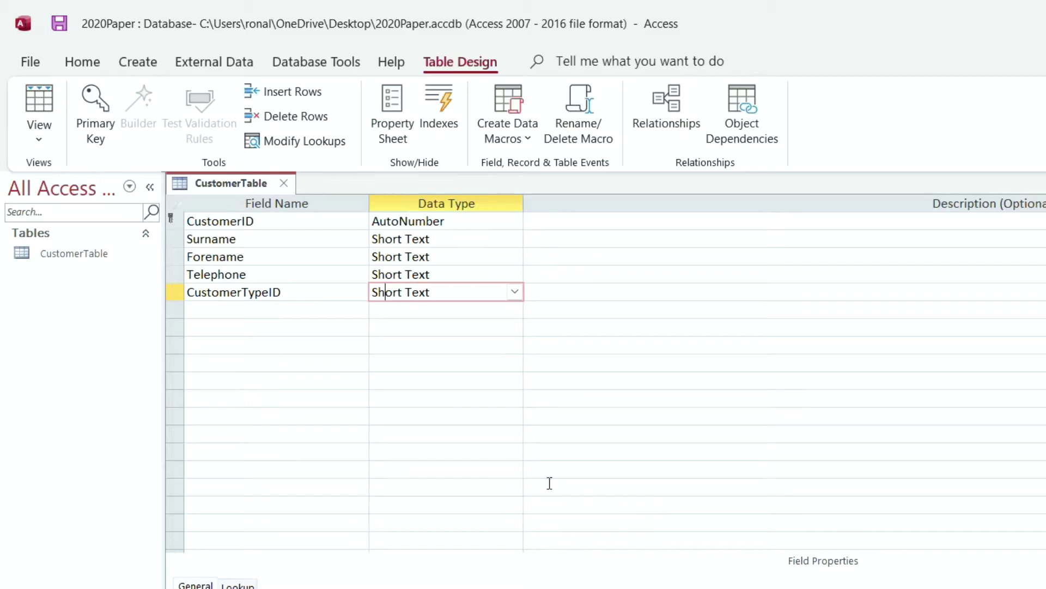
left_click(470, 295)
left_click(513, 292)
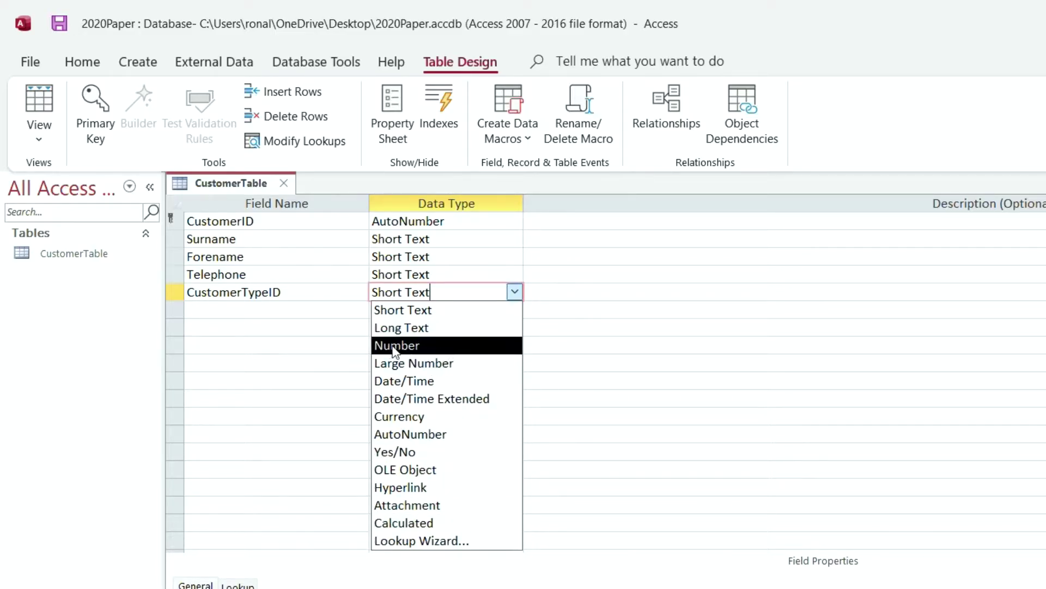
left_click(411, 343)
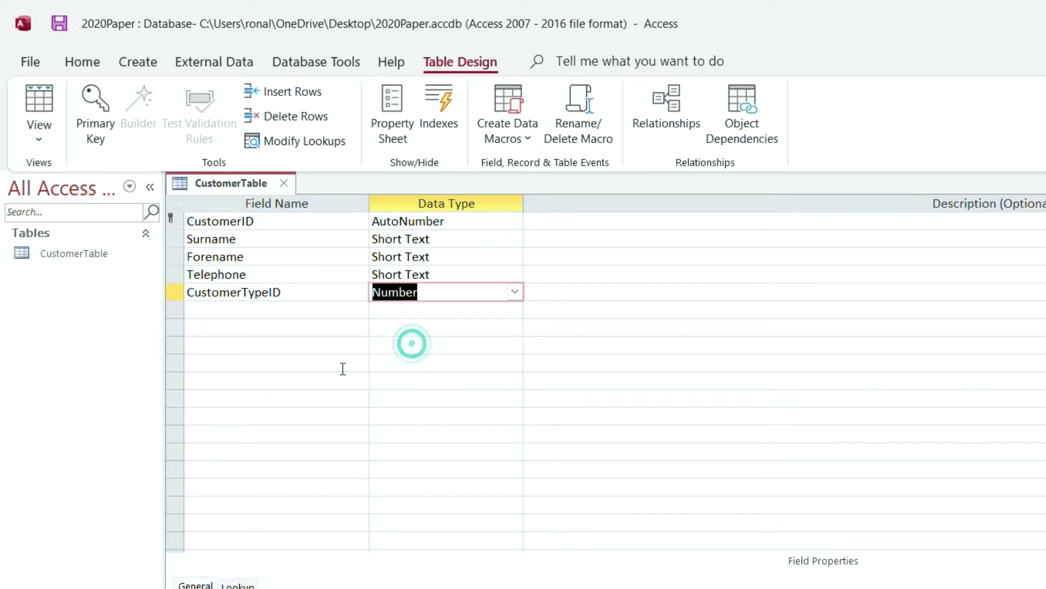
left_click(276, 309)
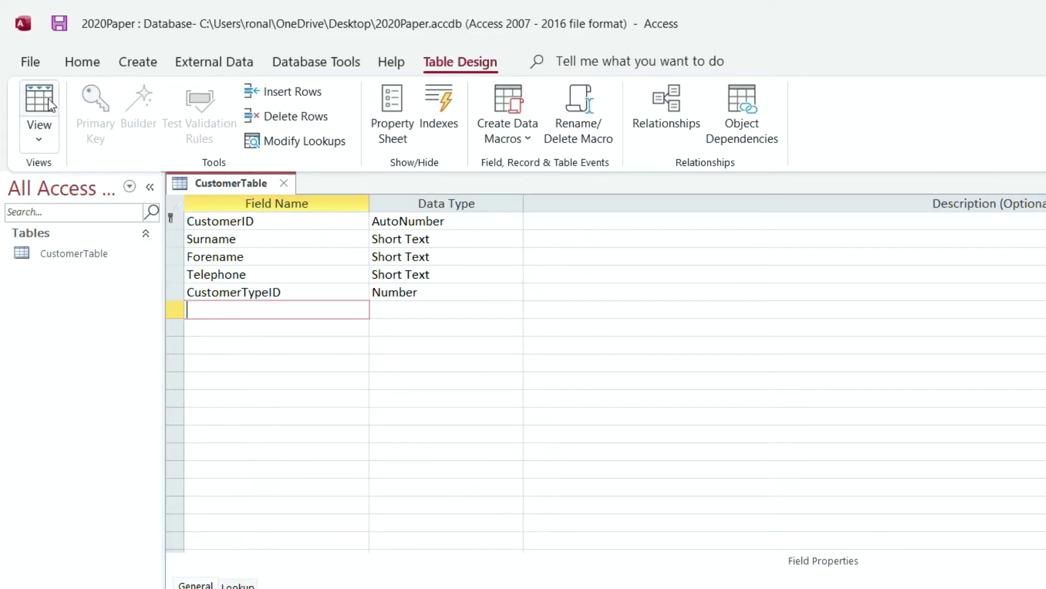
Switch CustomerTable to Datasheet View, answering Yes to save the design first
left_click(41, 142)
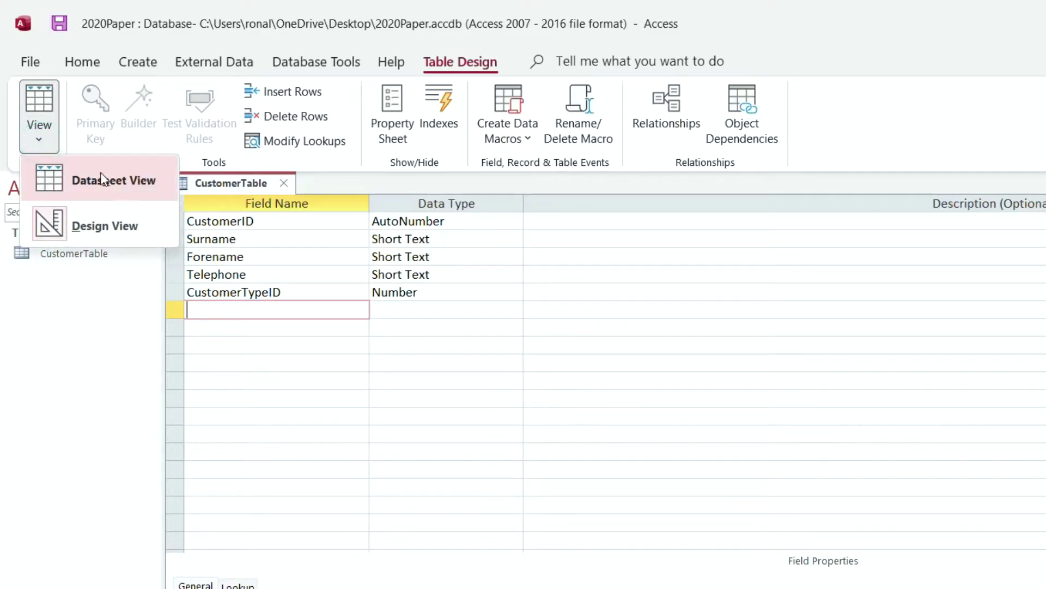
left_click(76, 373)
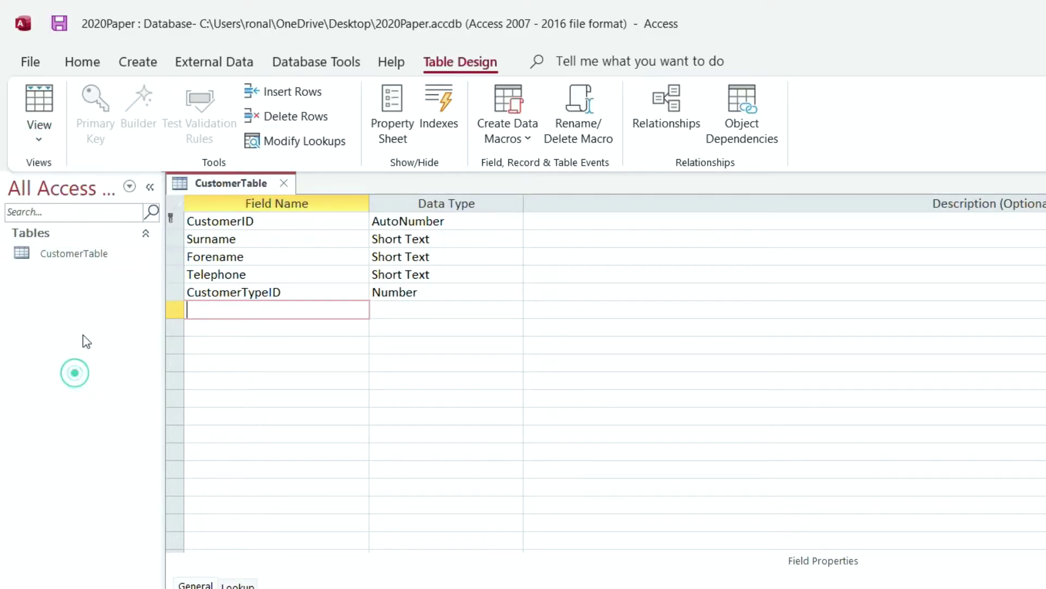
left_click(39, 109)
left_click_drag(703, 391, 598, 248)
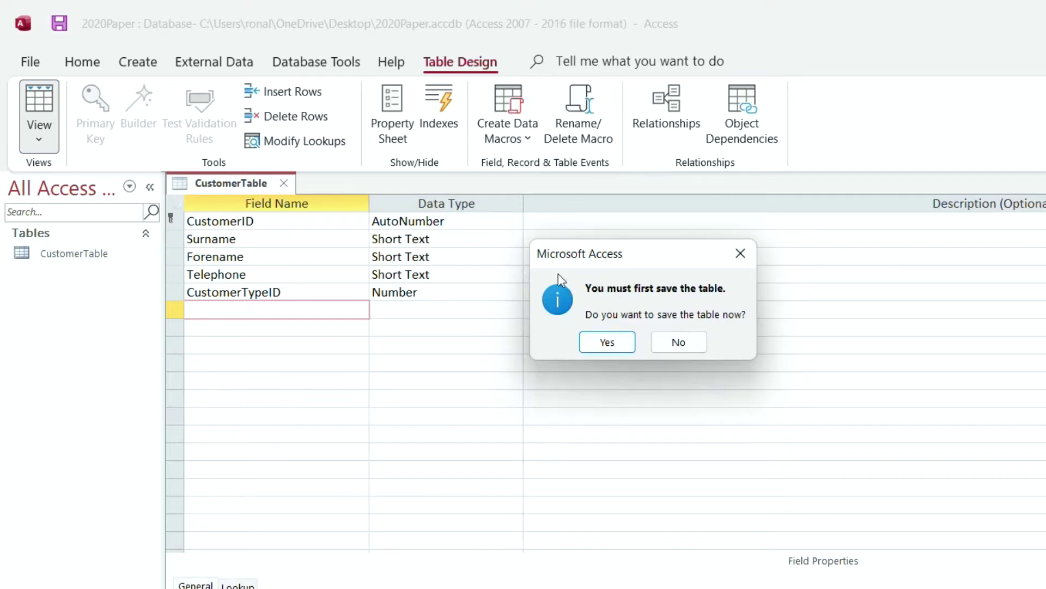
left_click(606, 342)
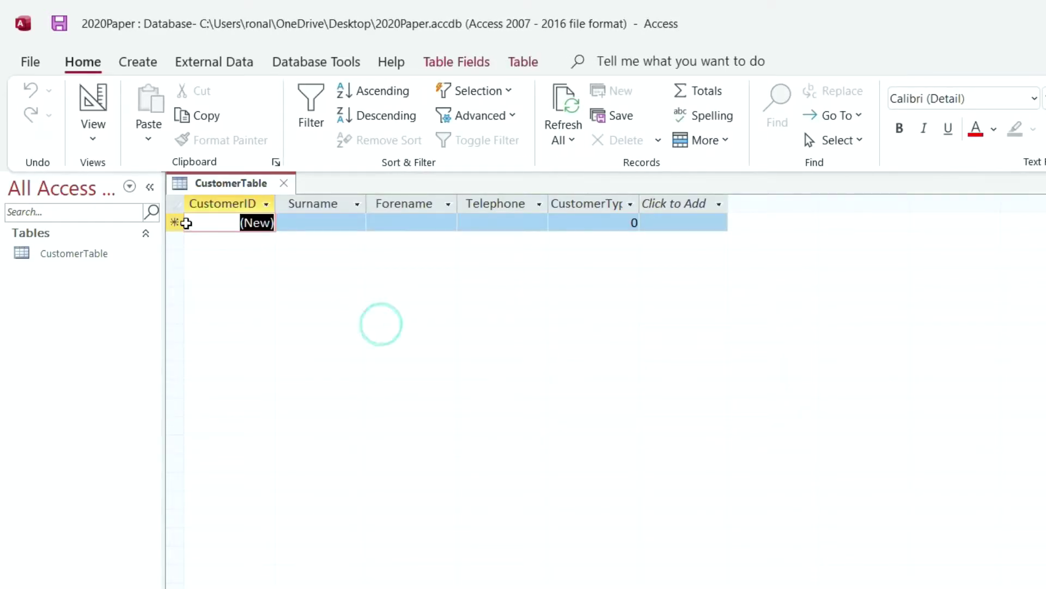
Step through the five column headers and drag the CustomerTypeID border wider
left_click(215, 204)
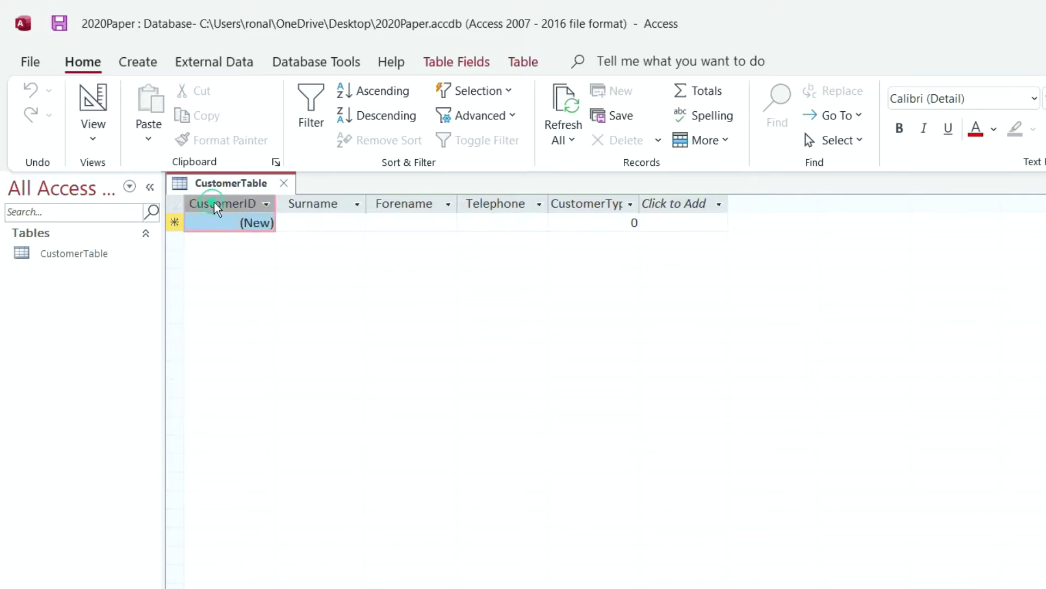
left_click(316, 203)
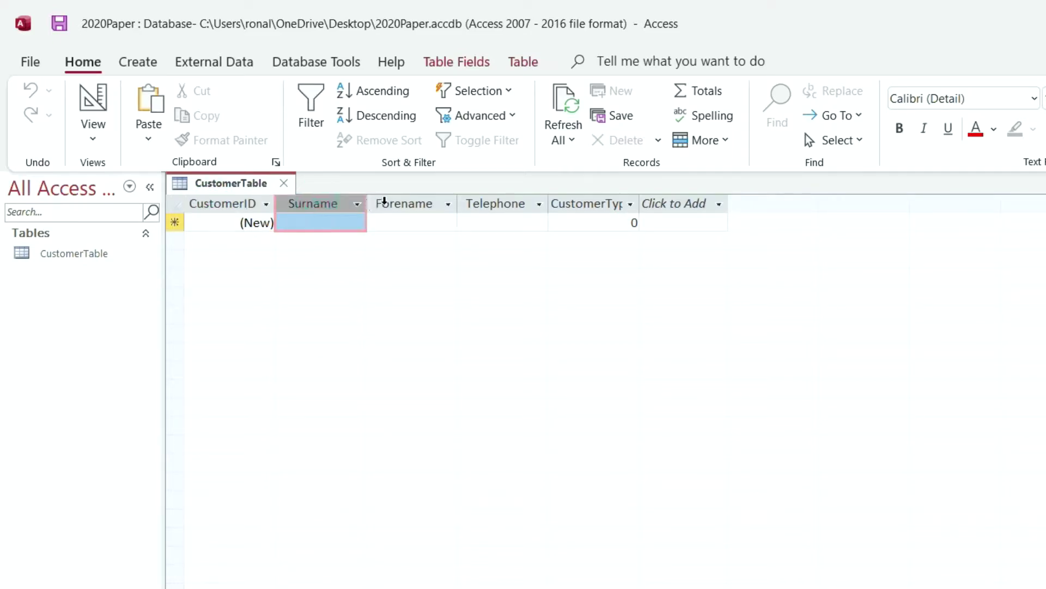
left_click(384, 204)
left_click(487, 202)
left_click(569, 203)
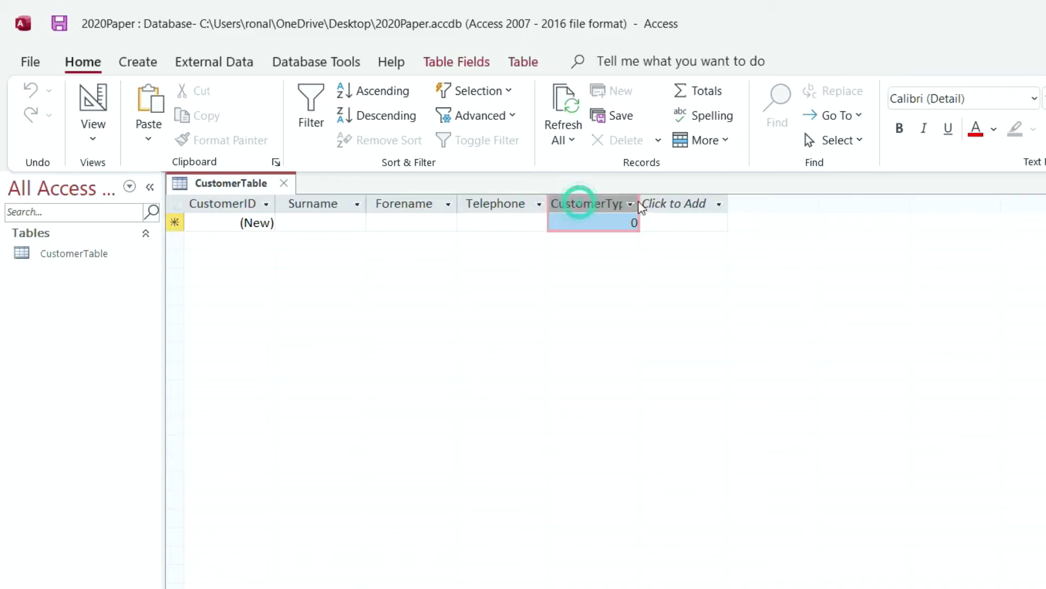
left_click_drag(639, 201, 678, 202)
left_click(684, 204)
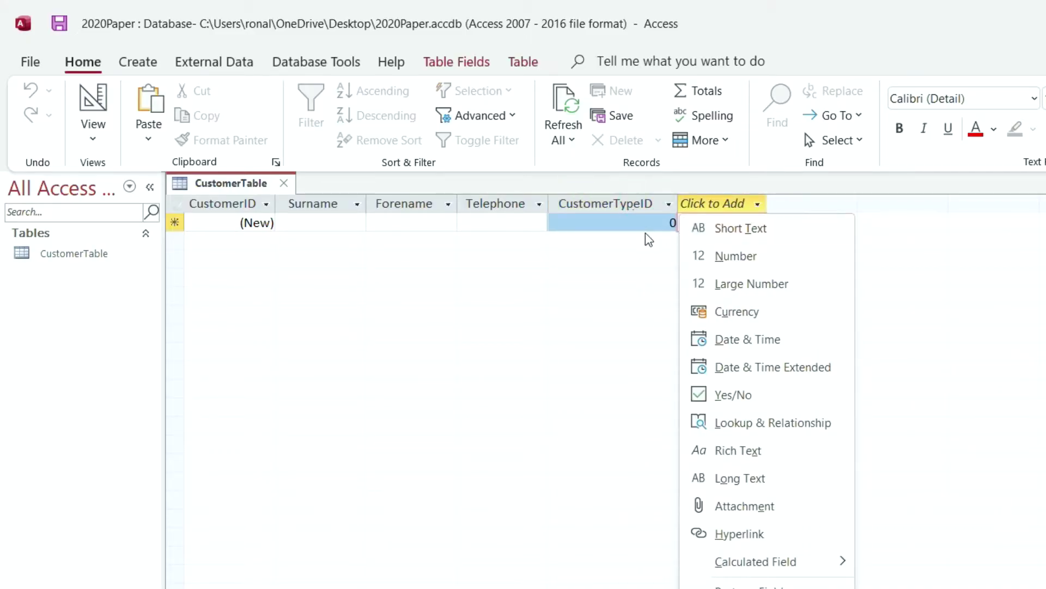
left_click(94, 302)
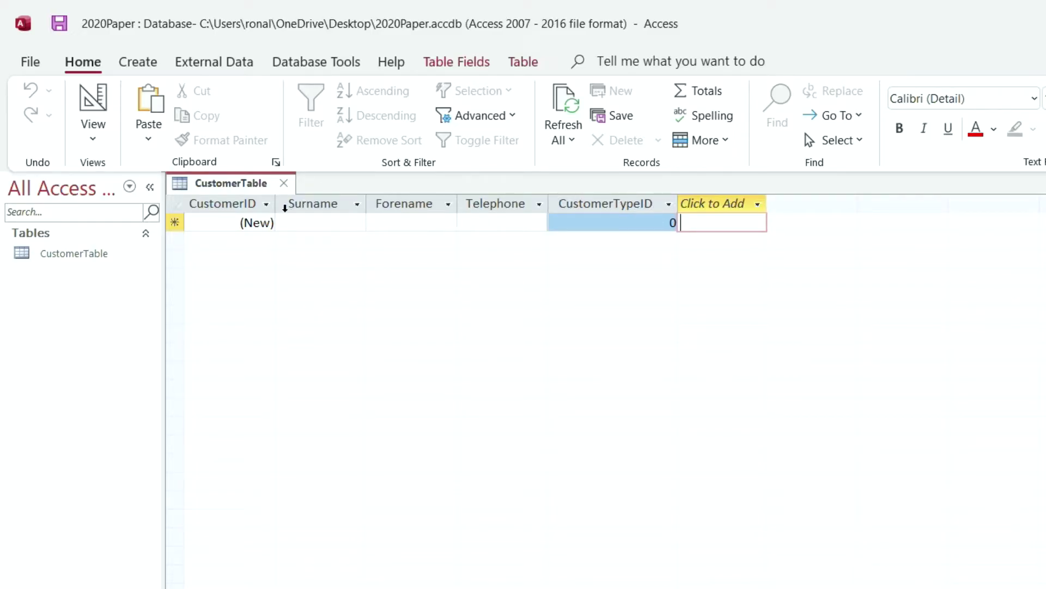
Select CustomerID, Surname, Forename, Telephone and CustomerTypeID columns in turn to review the datasheet
left_click(225, 207)
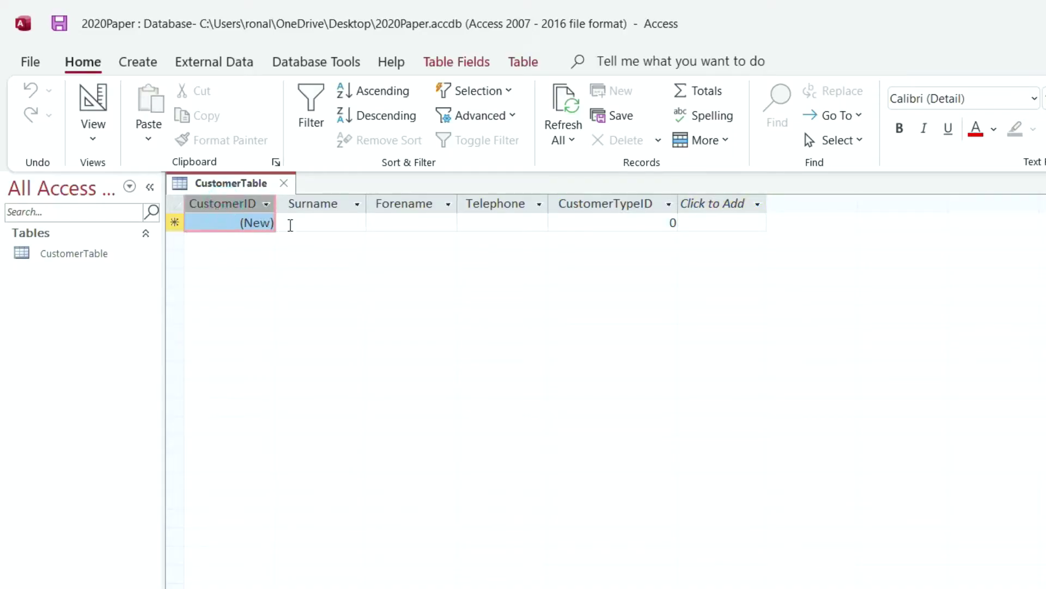
left_click(325, 203)
left_click(407, 205)
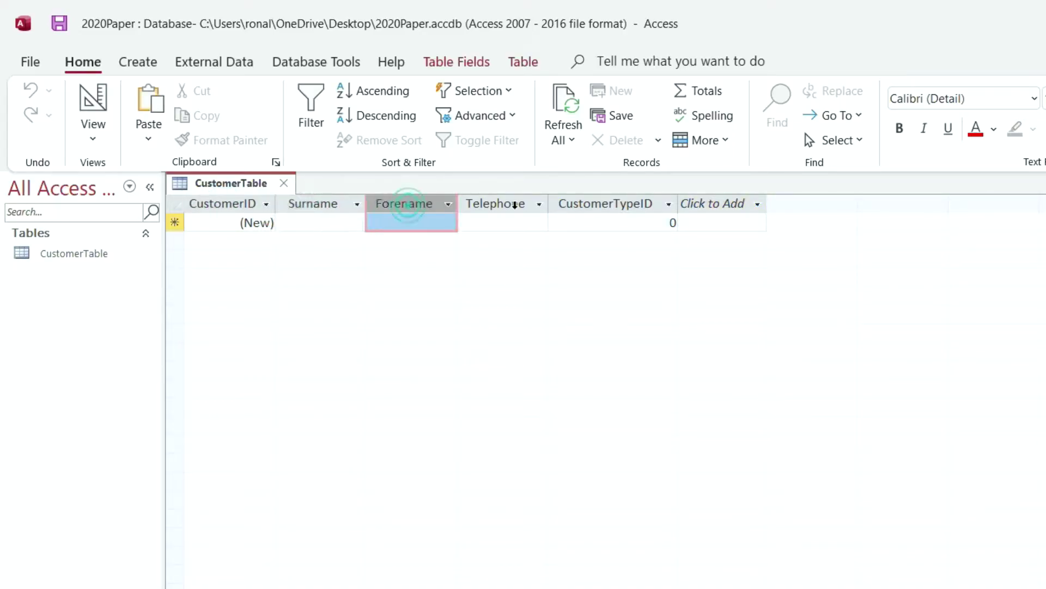
left_click(515, 206)
left_click(586, 206)
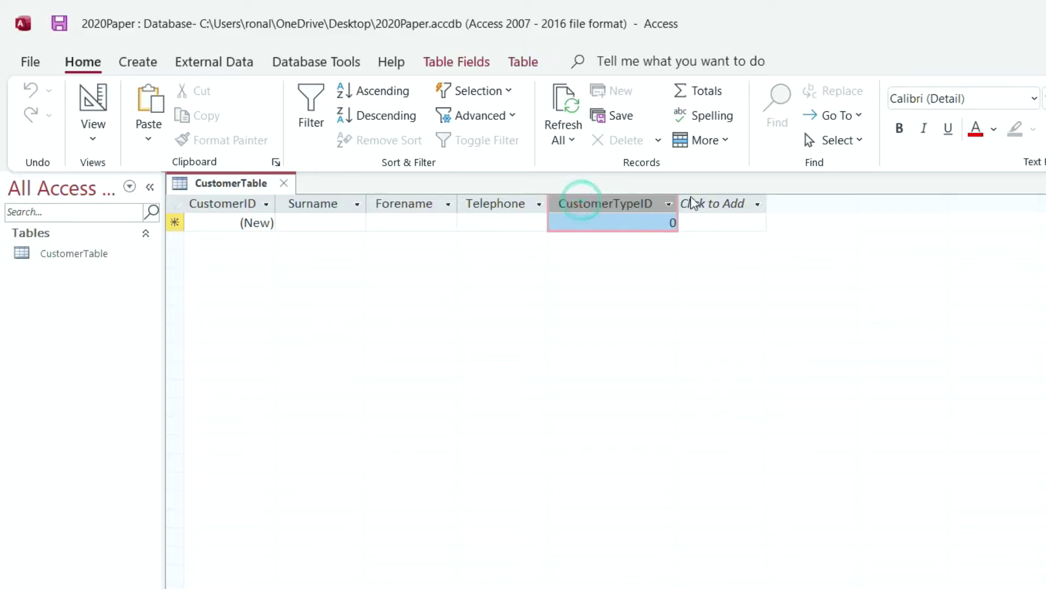